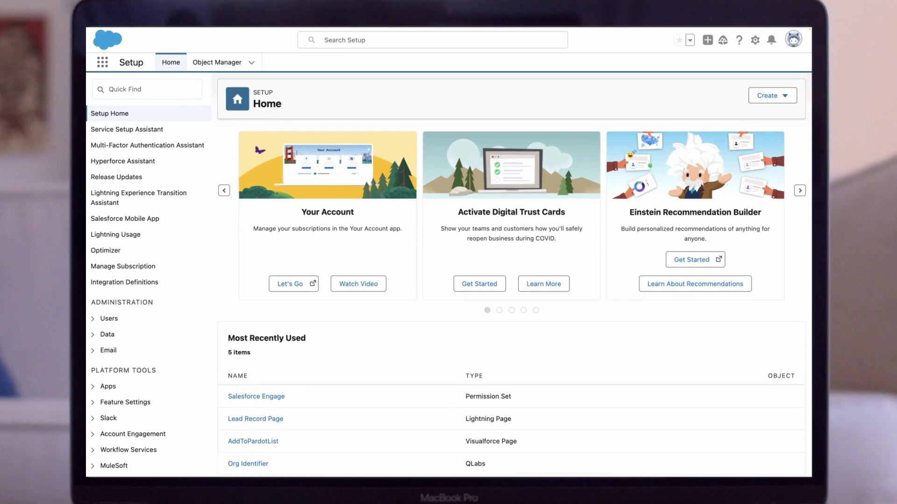
Step: Switch on the Account Engagement Lightning App under Beyond the Basics in Setup Assistant
click(755, 41)
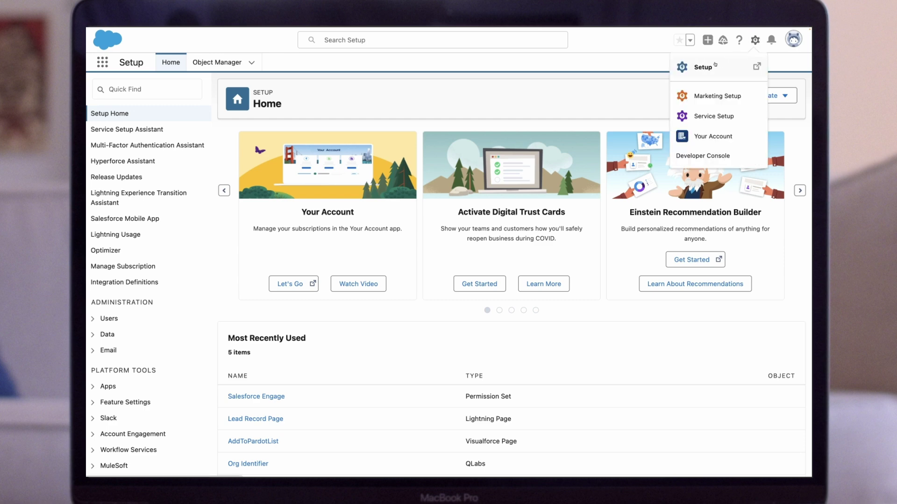
click(438, 148)
click(147, 89)
text(A)
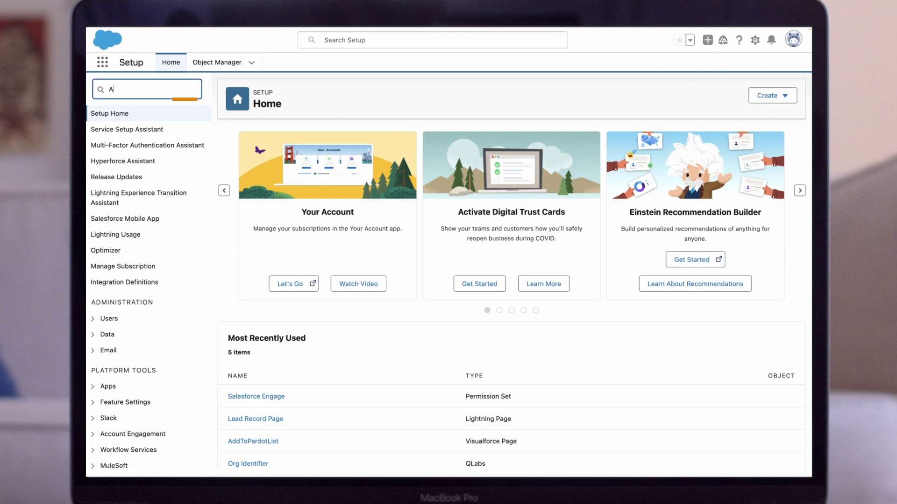
text(ccount Engag)
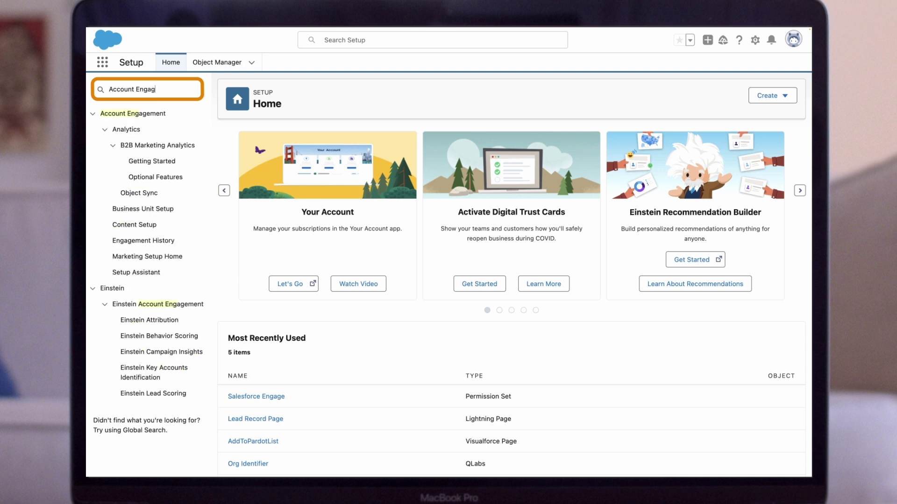
text(ement)
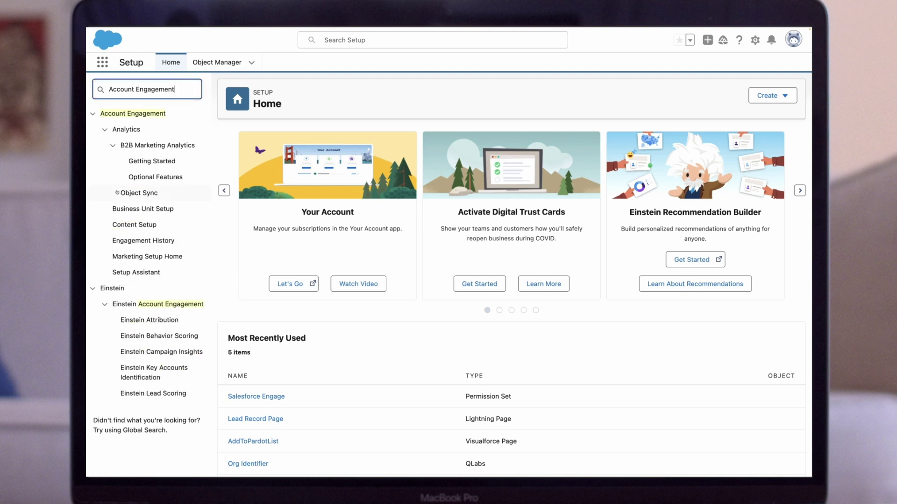
click(143, 272)
click(249, 315)
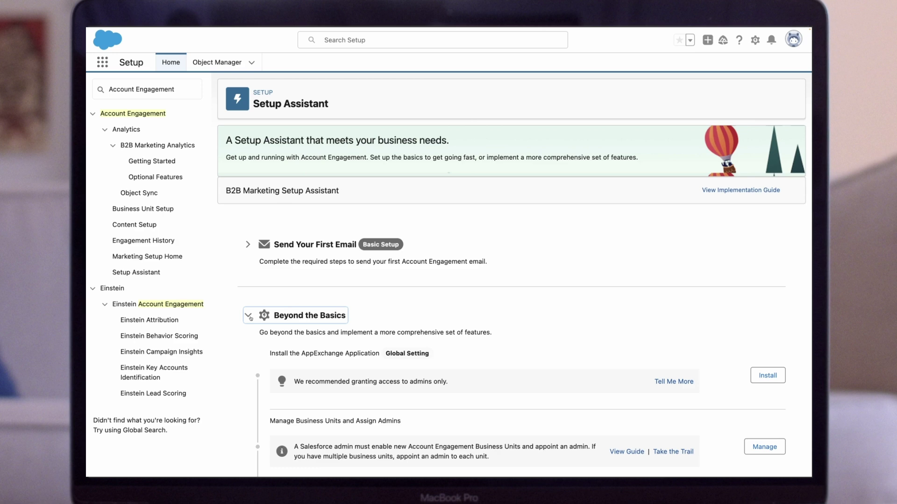
scroll(497, 375, down, 1)
scroll(504, 371, down, 3)
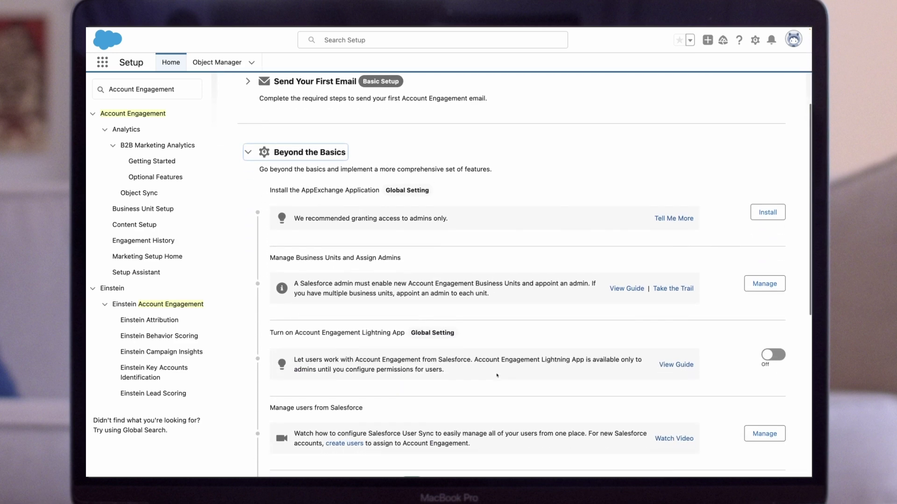
scroll(515, 367, down, 2)
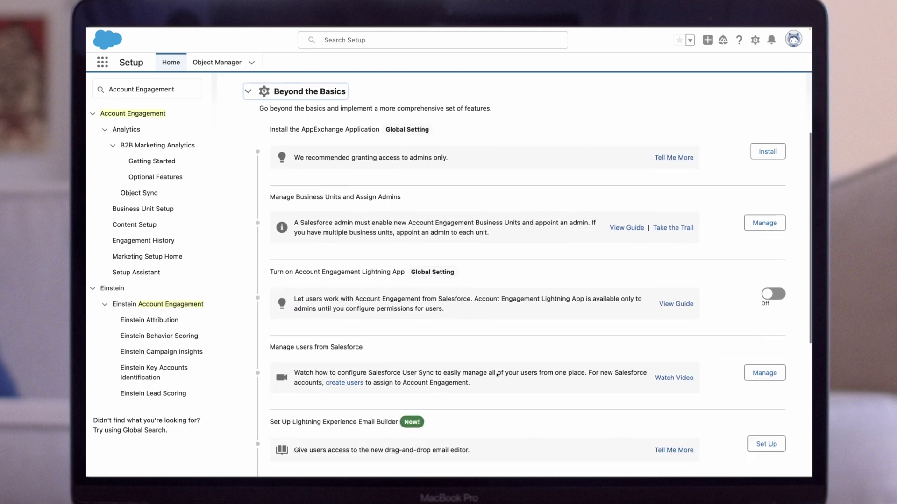
click(767, 294)
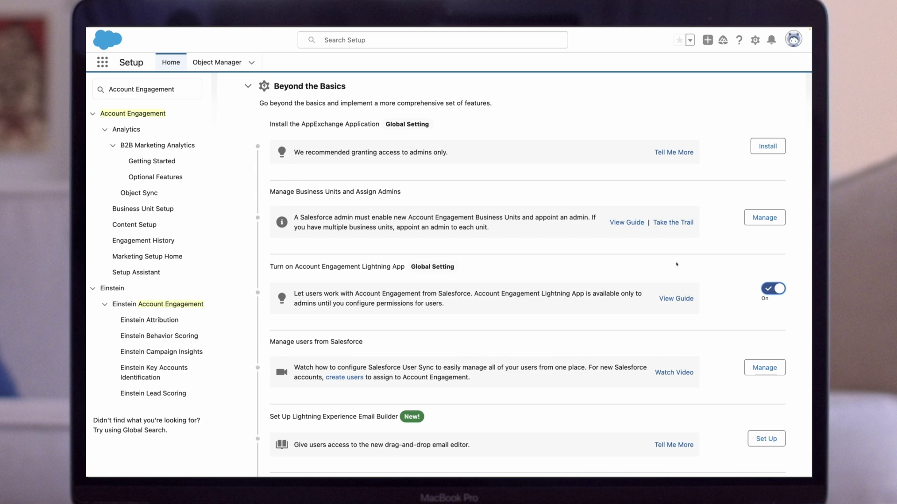
Step: Open the Account Engagement app (Pardot Application v1) for editing from App Manager
click(147, 89)
key(super+a)
text(Ap)
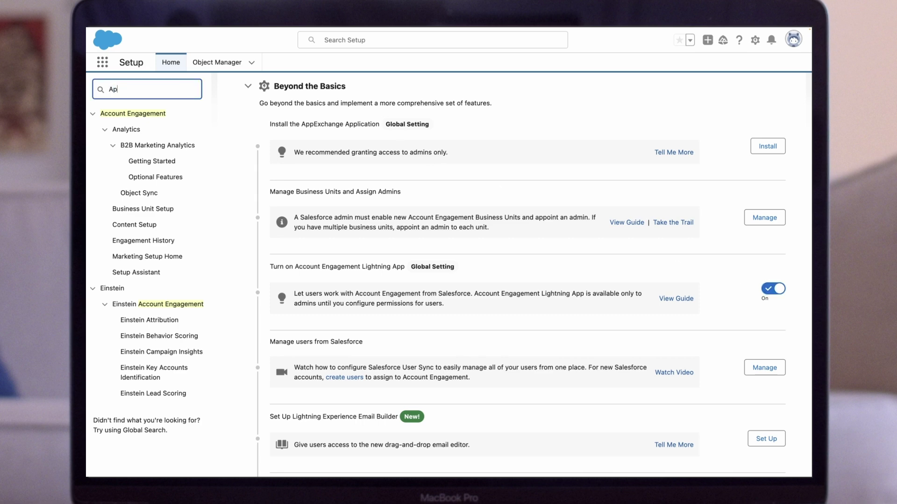
text(p Manager)
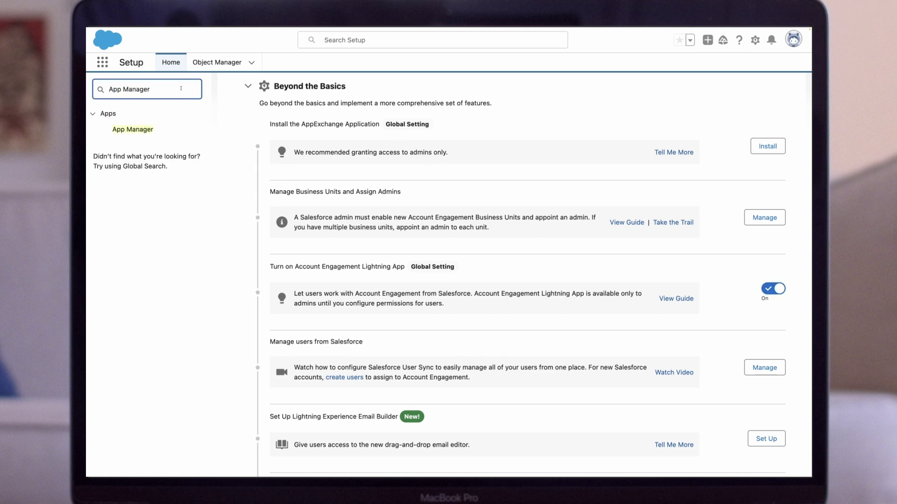
click(140, 129)
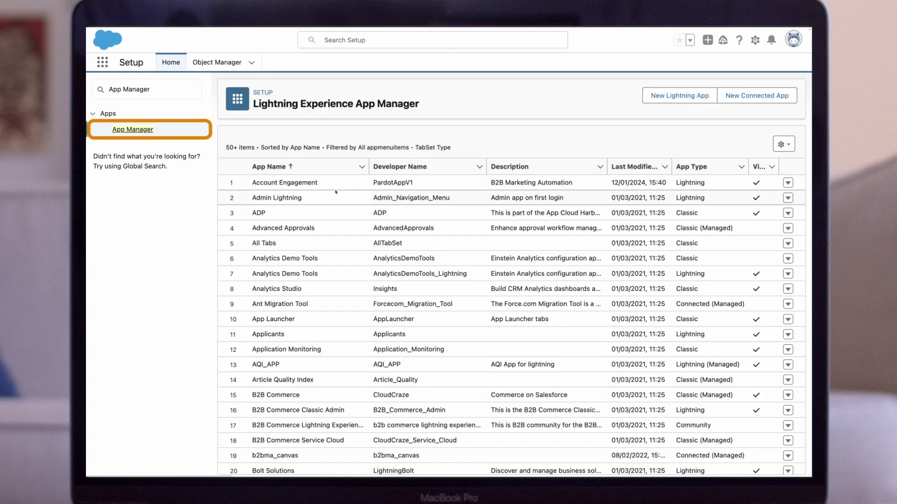
click(300, 186)
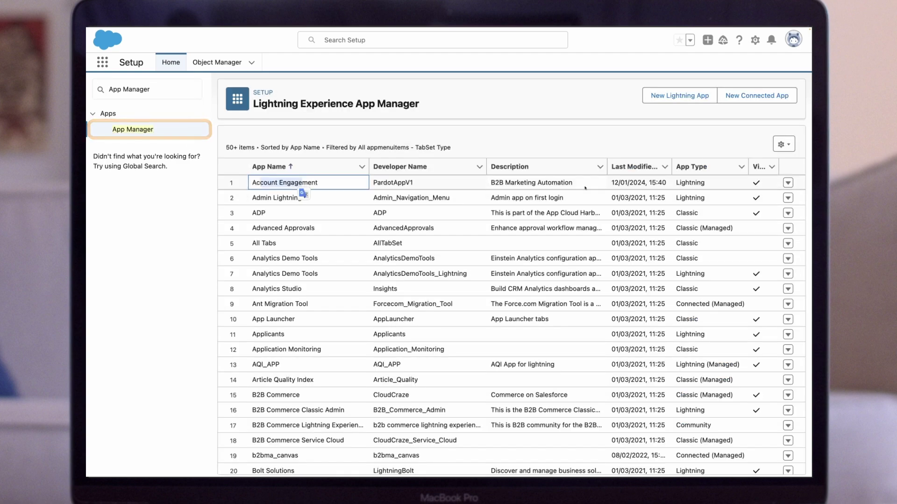
click(788, 182)
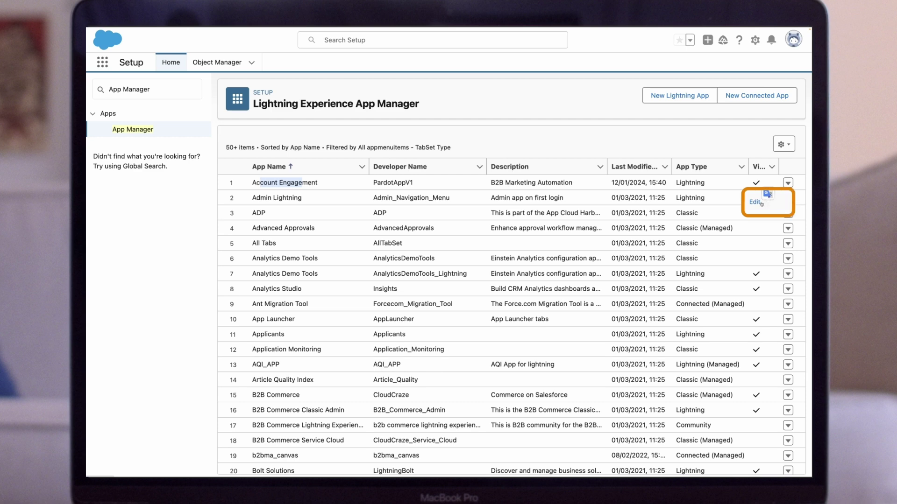
click(757, 203)
Step: Add Account Engagement Campaigns to Selected Items, move it up after Campaigns, and save
click(128, 140)
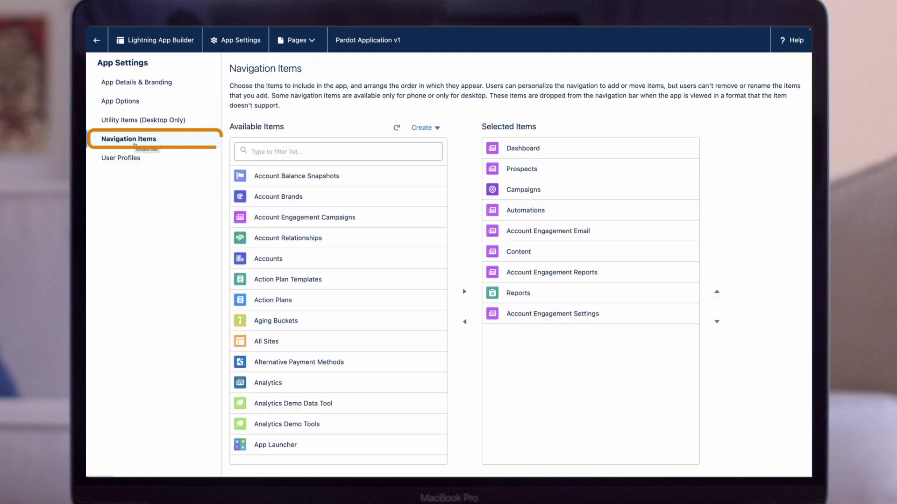
click(337, 213)
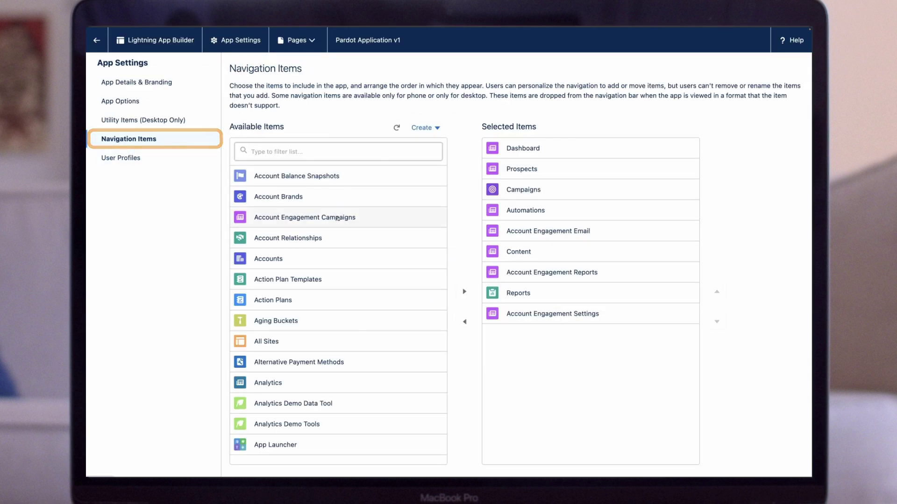
click(463, 291)
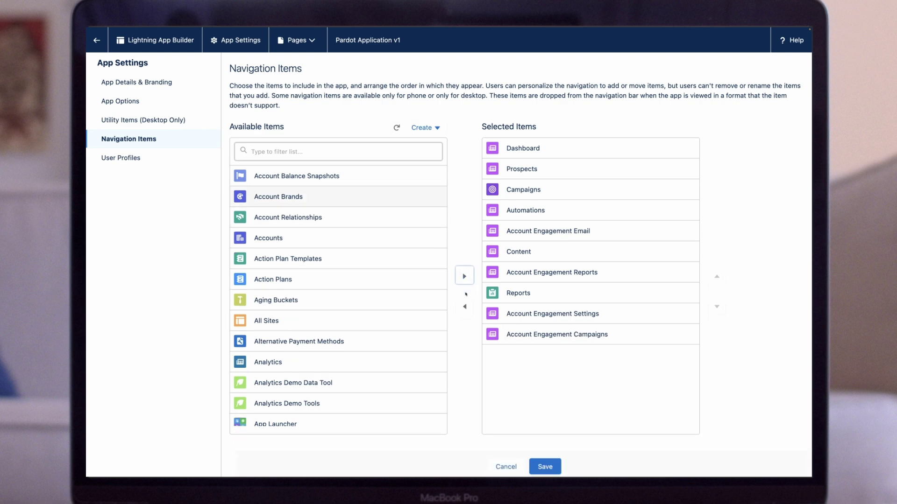
click(577, 337)
click(716, 276)
click(716, 277)
click(717, 277)
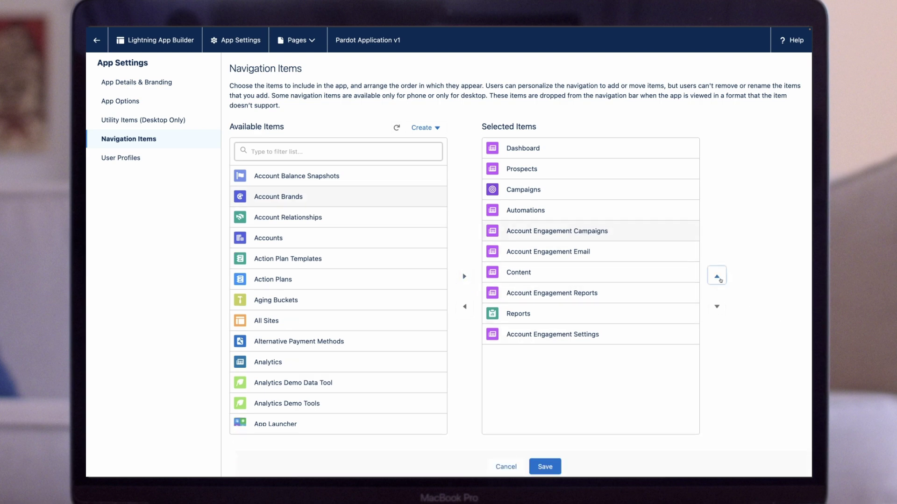
click(554, 467)
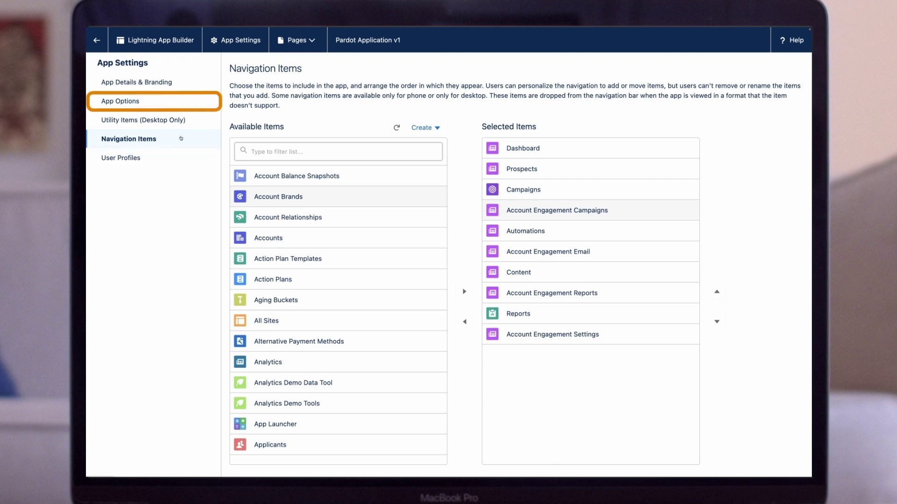
click(158, 106)
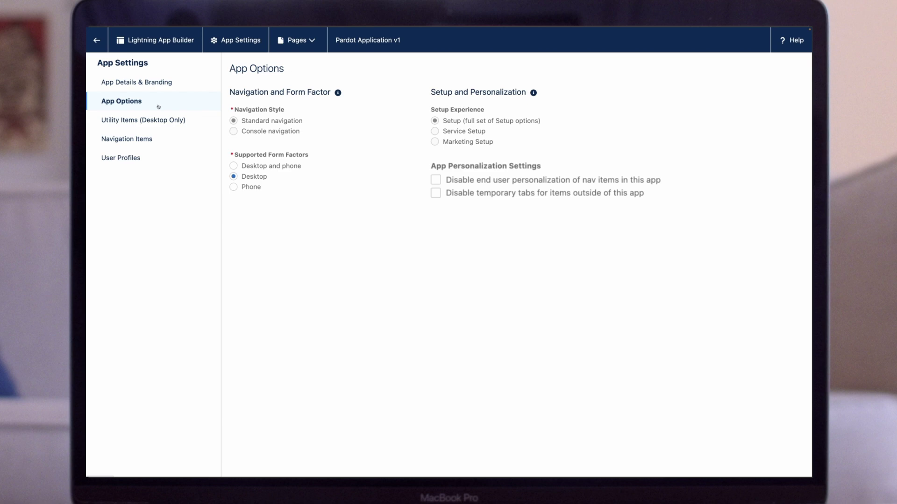
Step: Keep 'Disable end user personalization of nav items' unchecked, then go to User Profiles
click(436, 181)
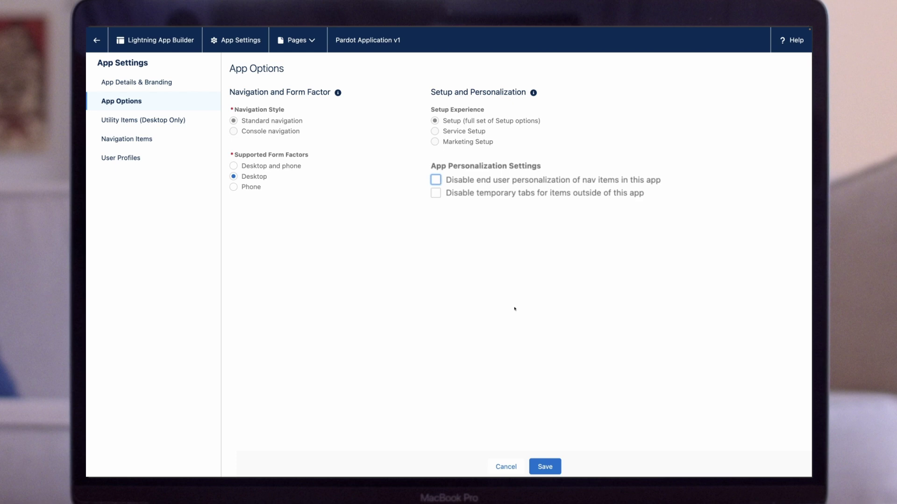
click(541, 465)
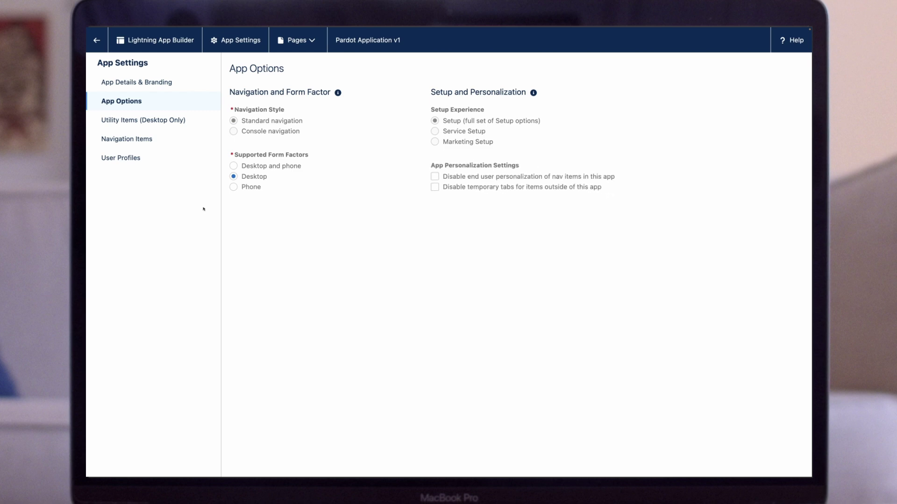
click(143, 160)
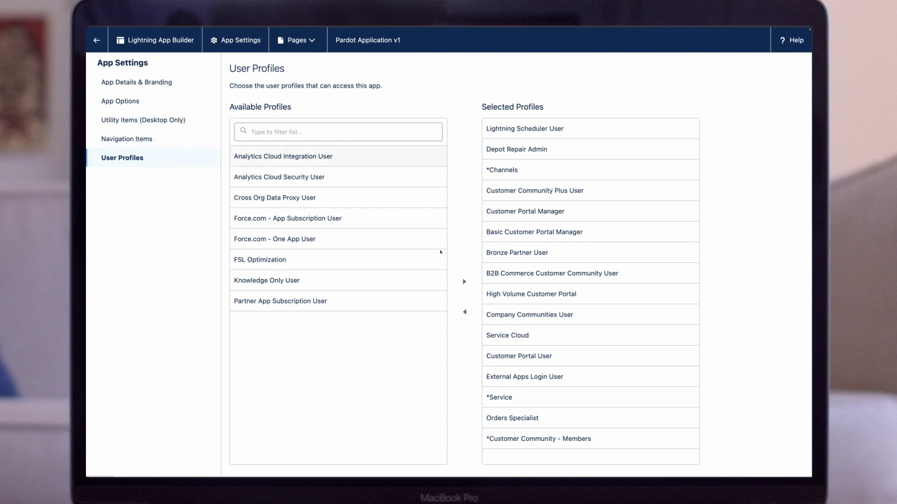
Step: Move Analytics Cloud Integration User to Selected Profiles, save, and return to the app list
click(464, 281)
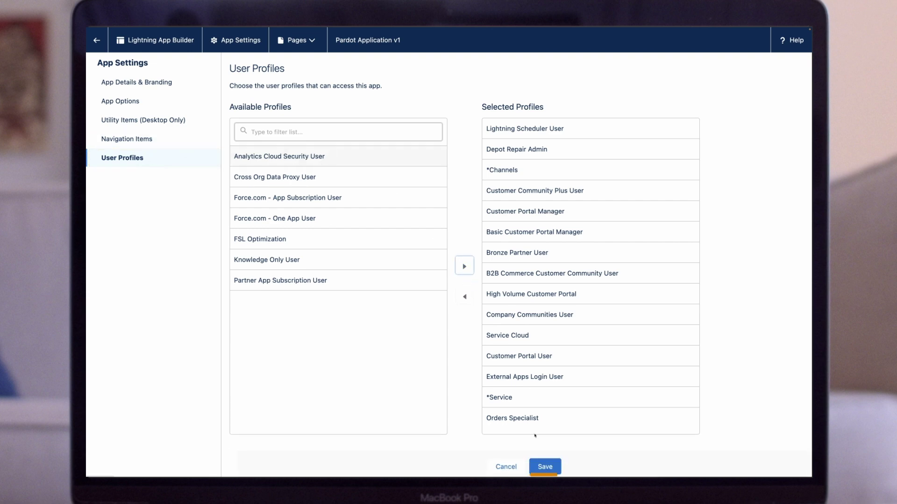
click(544, 467)
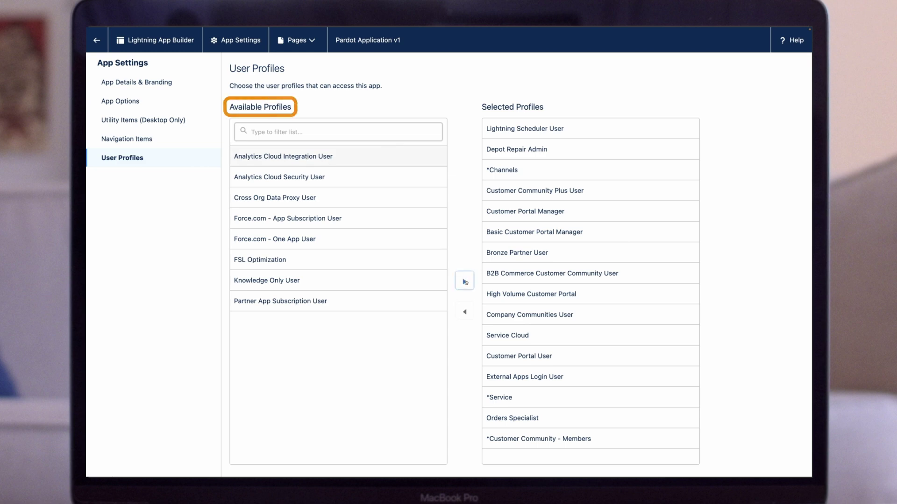
click(463, 282)
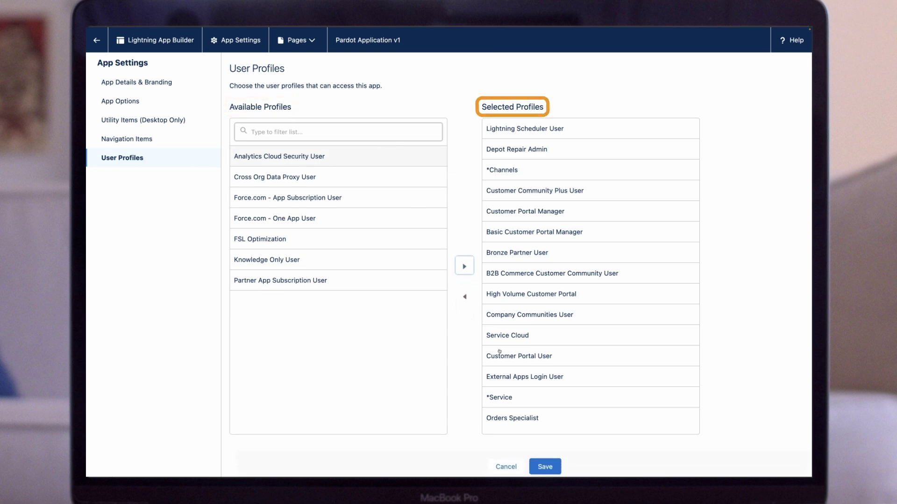
click(546, 465)
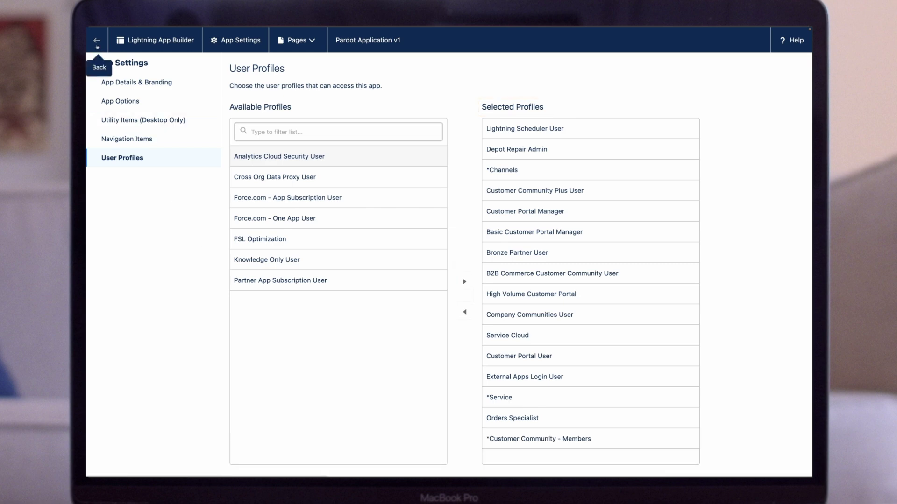
click(97, 41)
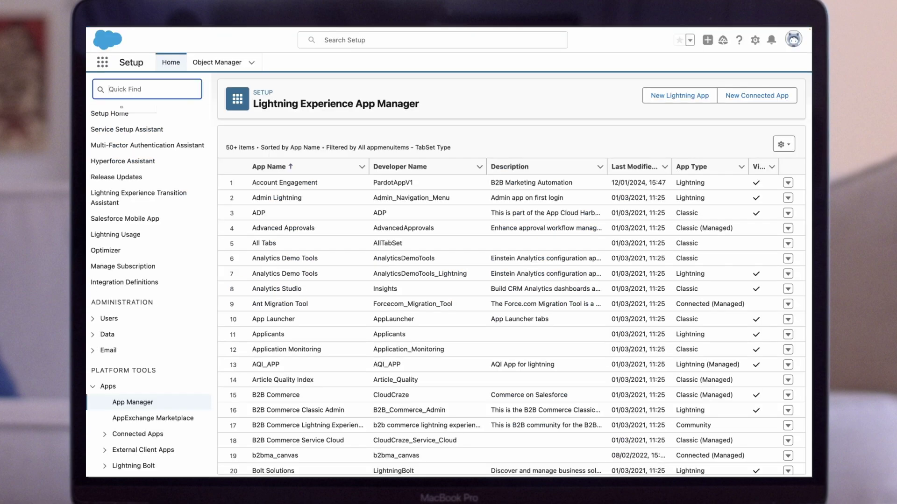
text(Connected Apps)
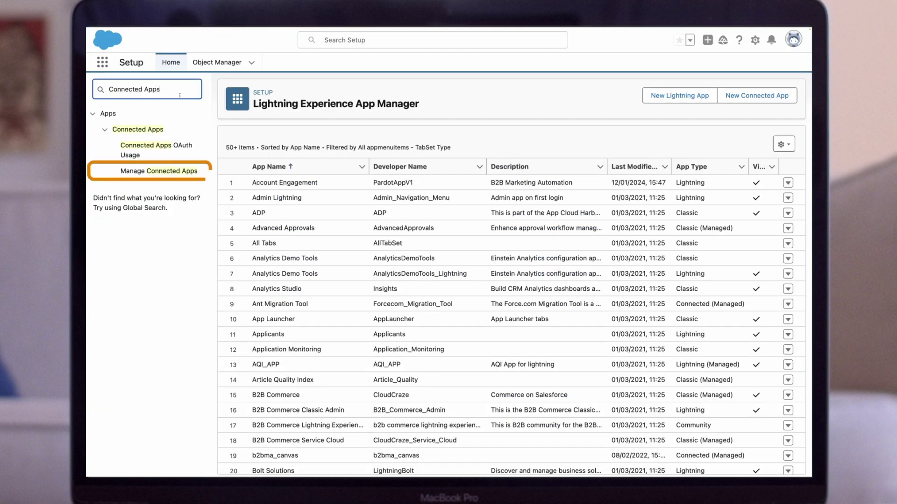
click(162, 171)
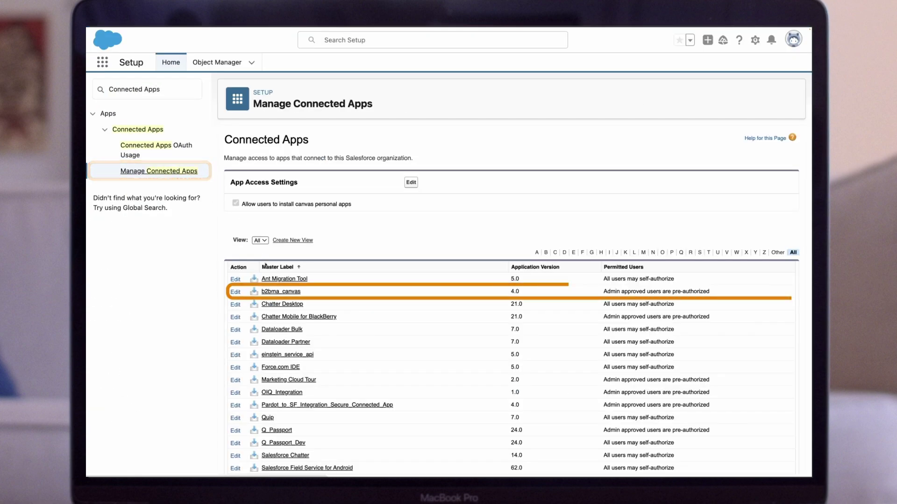
click(283, 292)
scroll(390, 322, down, 5)
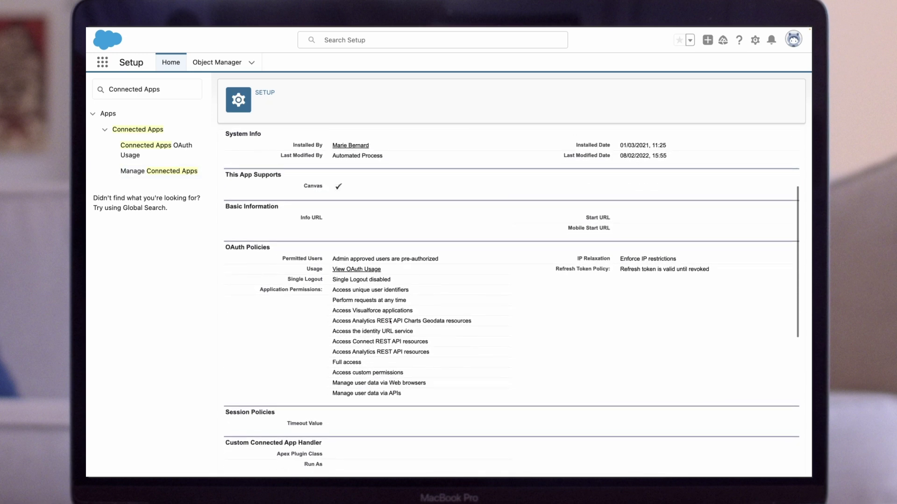
scroll(390, 321, down, 5)
scroll(390, 322, down, 5)
scroll(389, 322, down, 3)
scroll(390, 322, down, 2)
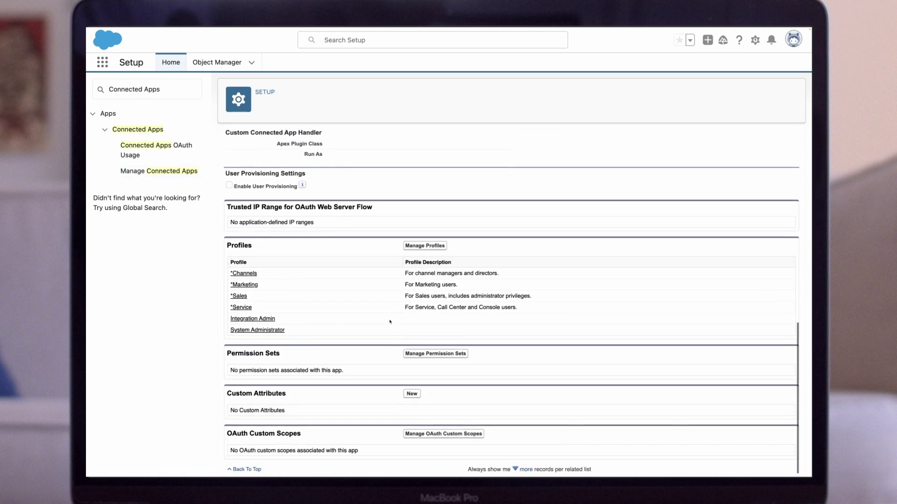
click(420, 246)
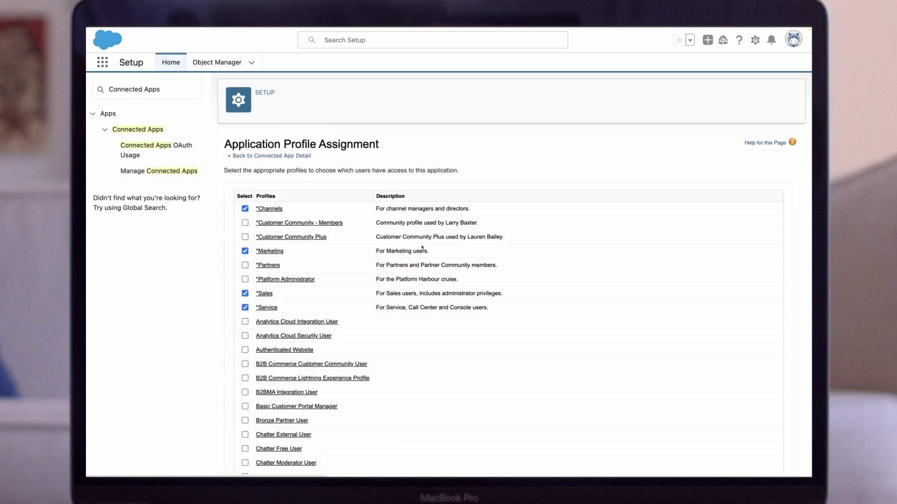
click(244, 336)
scroll(248, 343, down, 10)
scroll(490, 392, down, 10)
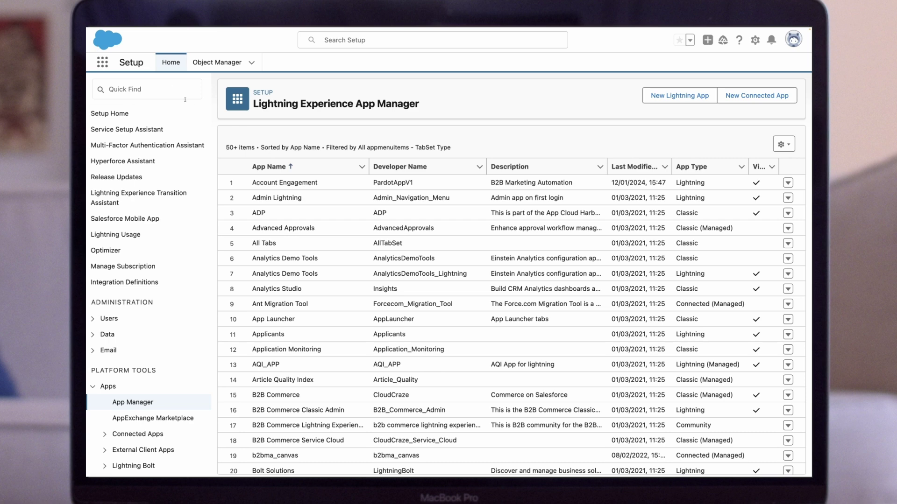
text(Connected A)
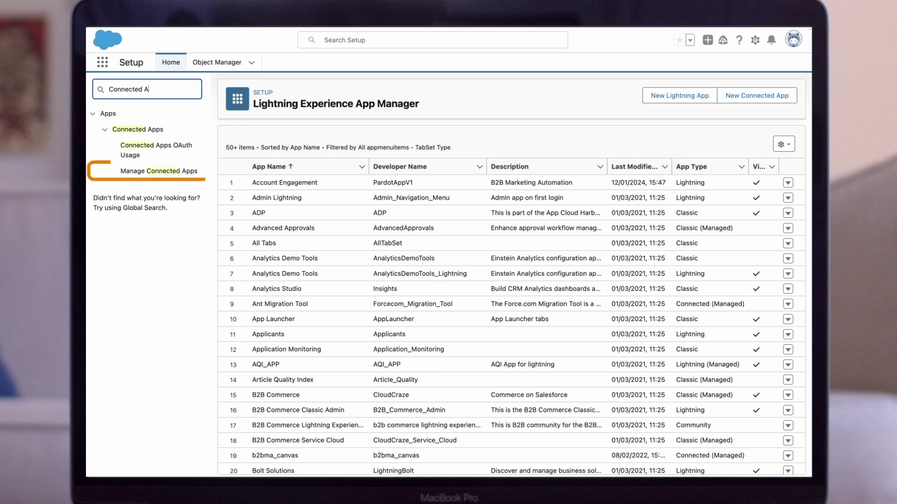
text(pps)
Step: Tick Analytics Cloud Security User in b2bma_canvas's Manage Profiles and save
click(162, 172)
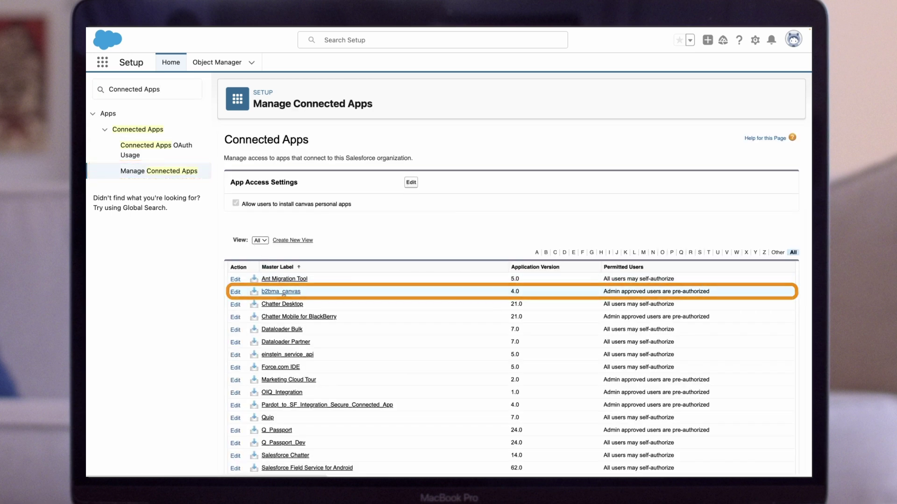
click(281, 292)
scroll(390, 321, down, 5)
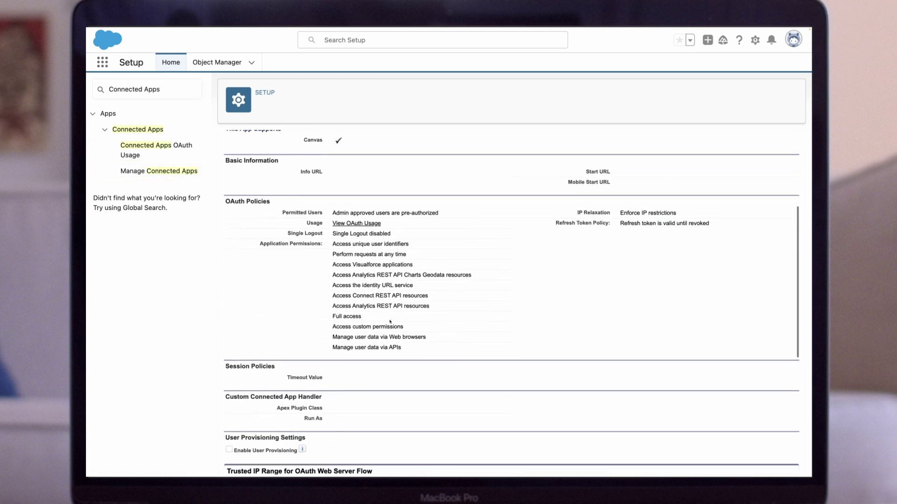
scroll(390, 321, down, 3)
scroll(389, 322, down, 3)
scroll(390, 321, down, 3)
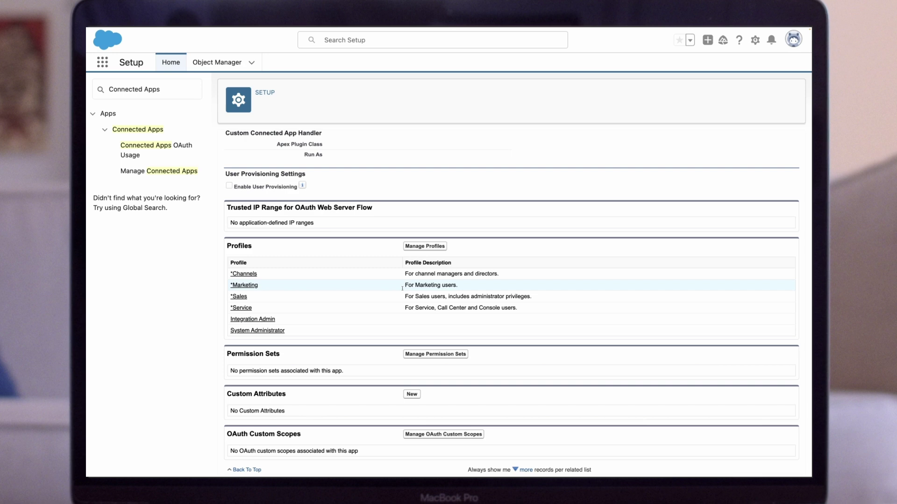
click(422, 247)
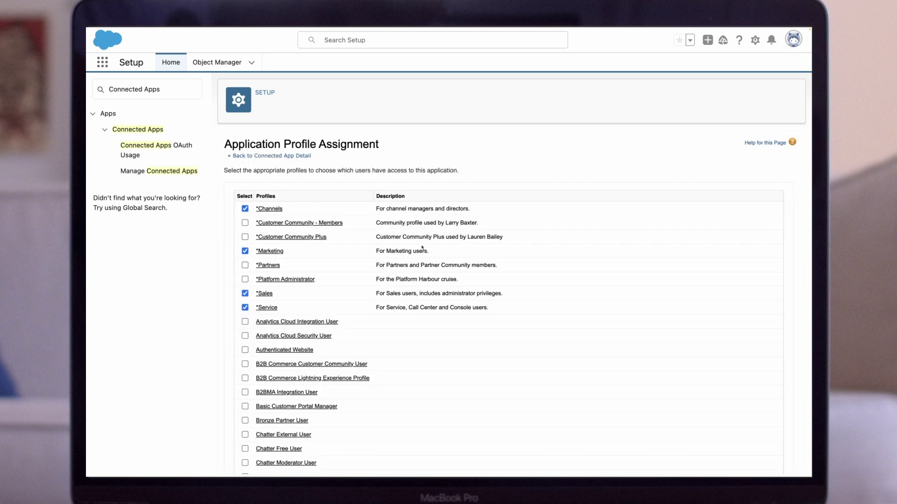
click(244, 336)
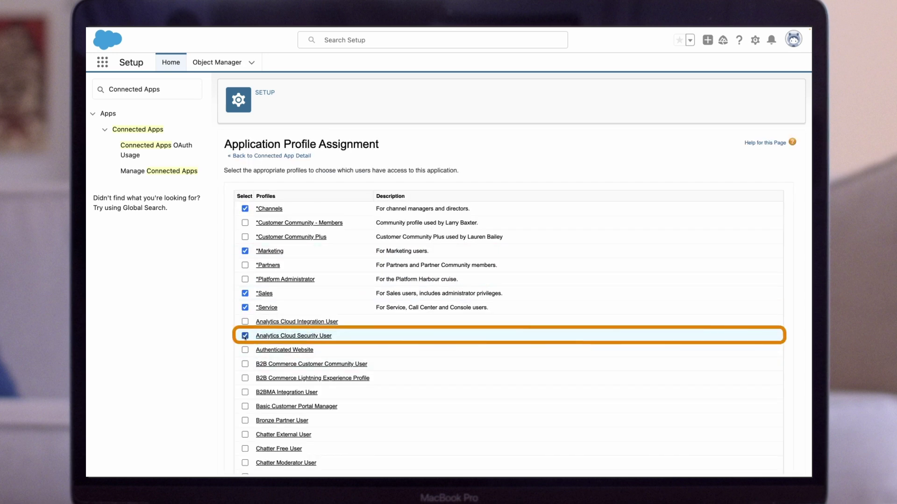
scroll(403, 302, down, 10)
scroll(402, 302, down, 5)
click(754, 462)
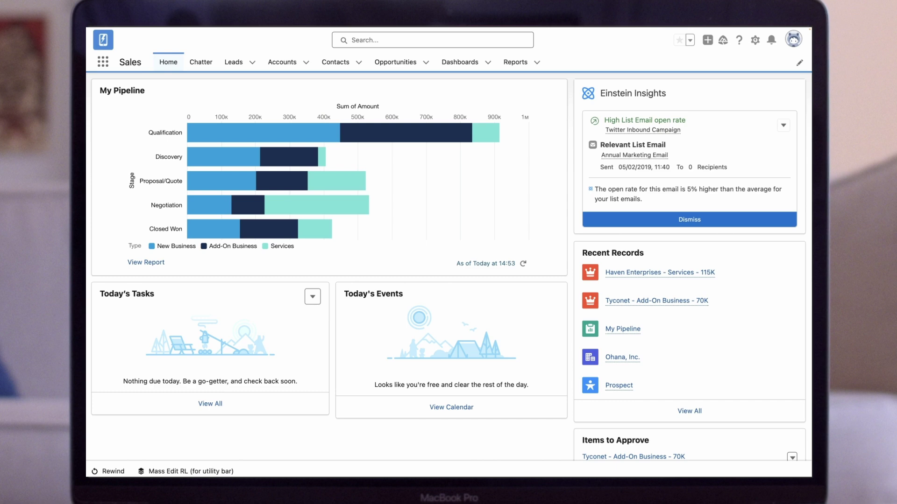
Step: Switch to the Account Engagement app using the App Launcher search for 'Account'
click(102, 62)
text(Acco)
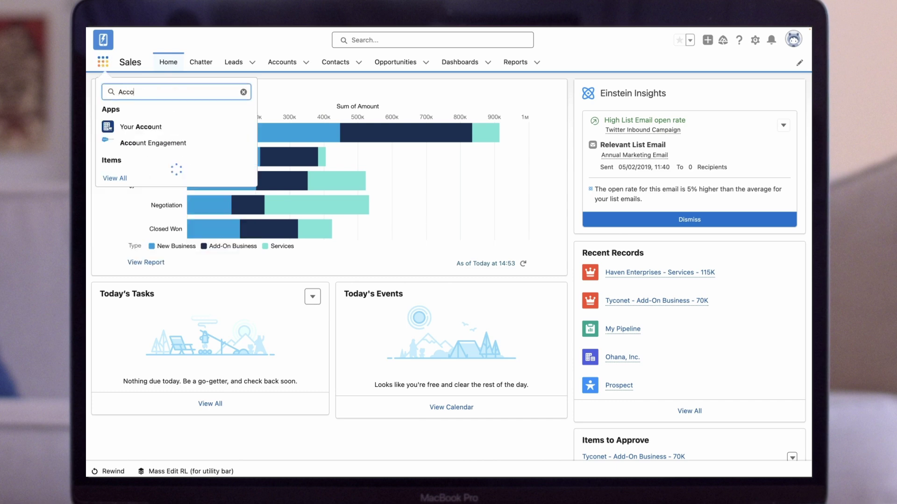
text(unt)
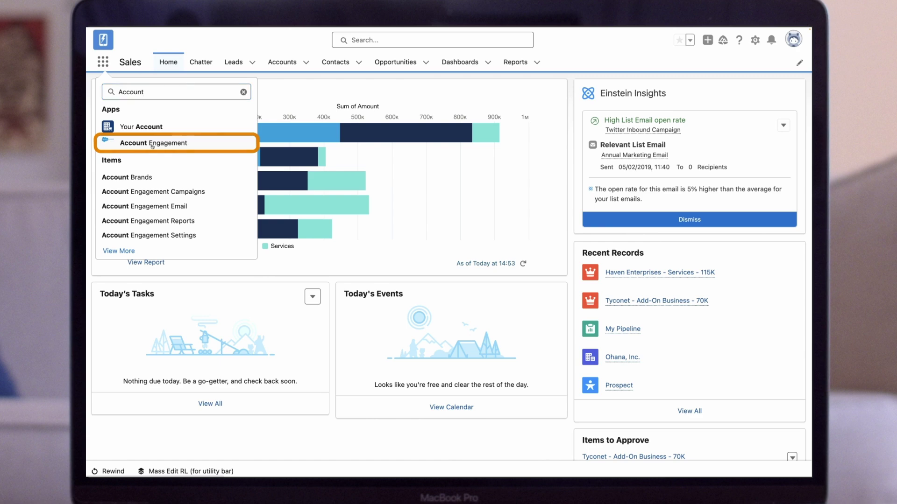
click(152, 144)
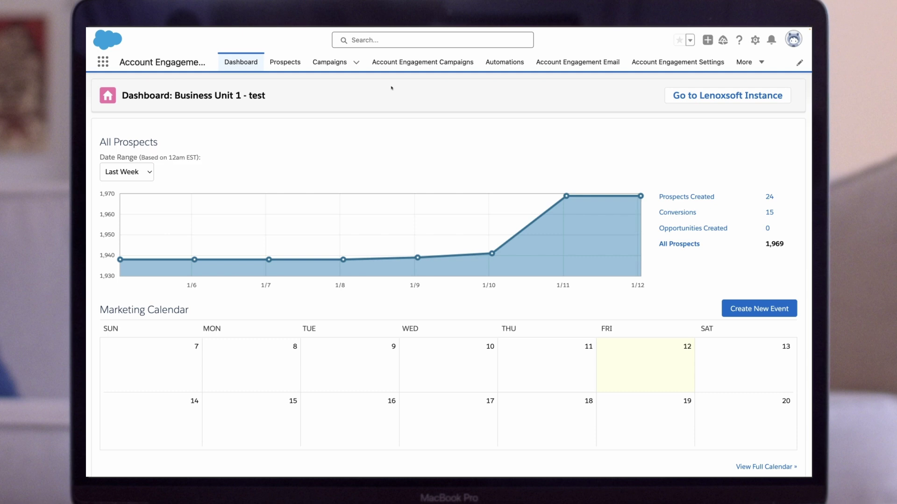
click(744, 64)
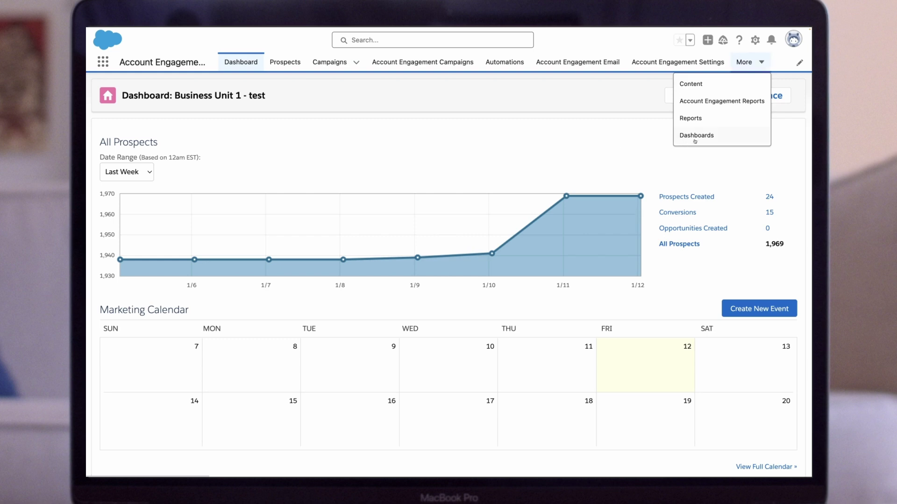
click(567, 149)
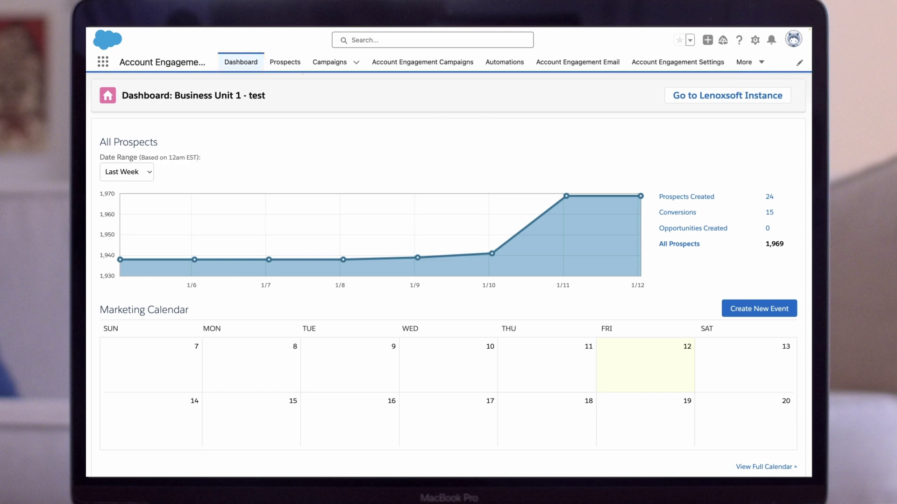
click(295, 65)
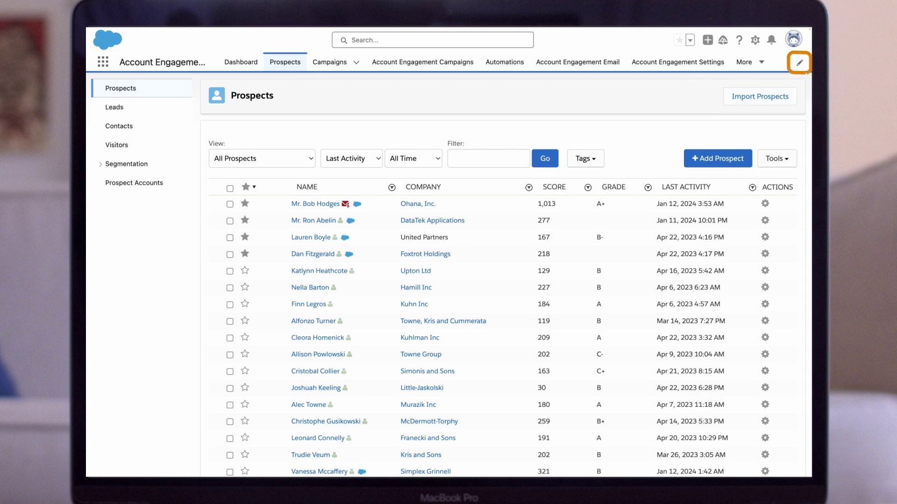
Step: Add Accounts from the All items list to the app's navigation items
click(799, 62)
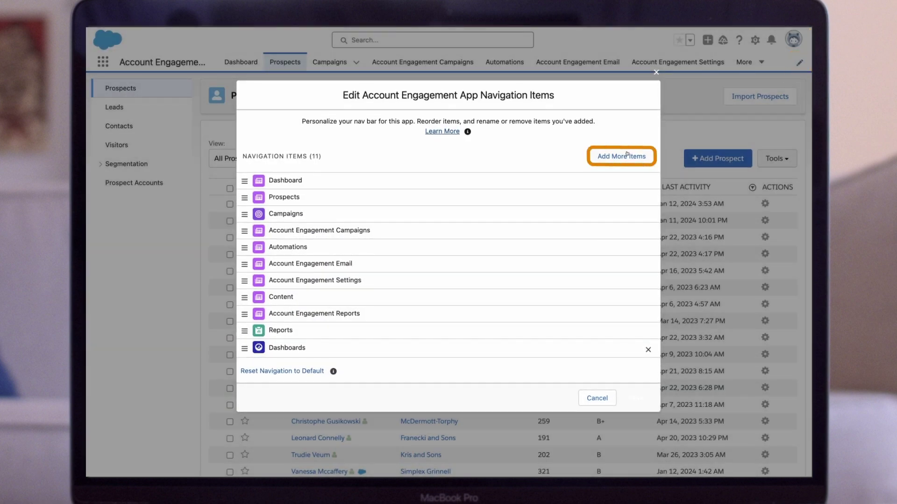
click(627, 156)
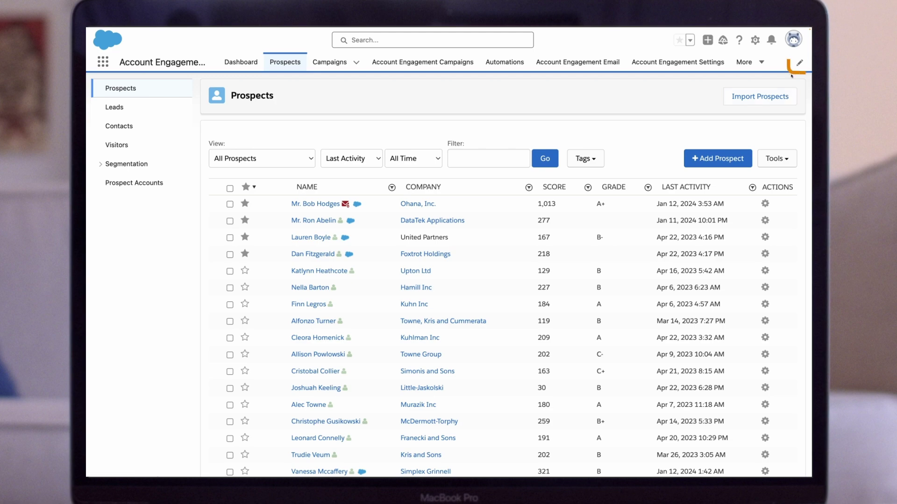
click(799, 62)
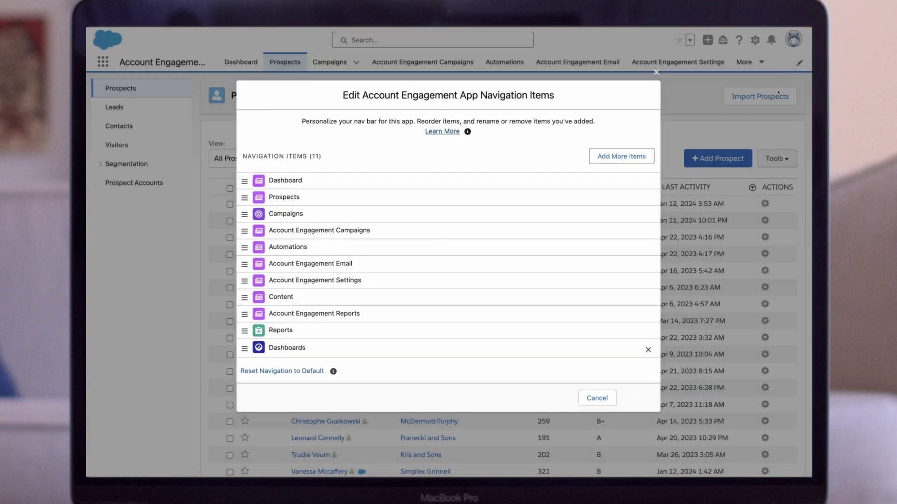
click(626, 155)
click(297, 133)
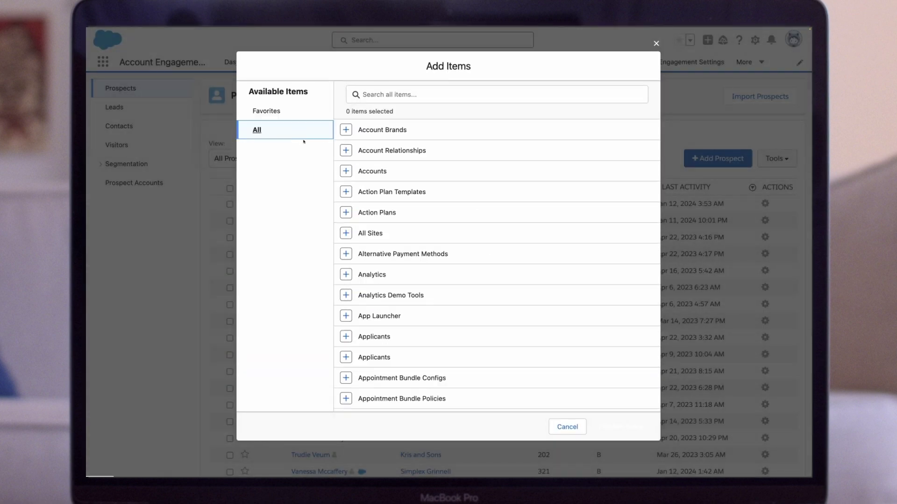
click(346, 171)
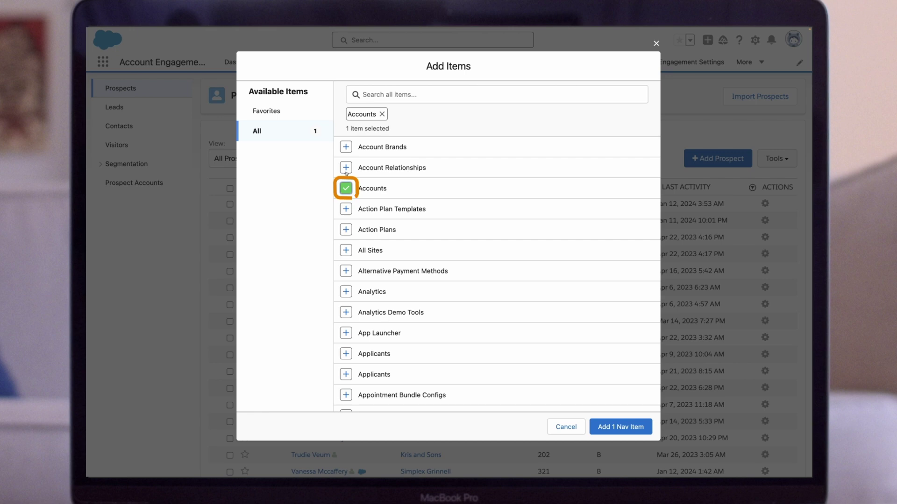
click(621, 426)
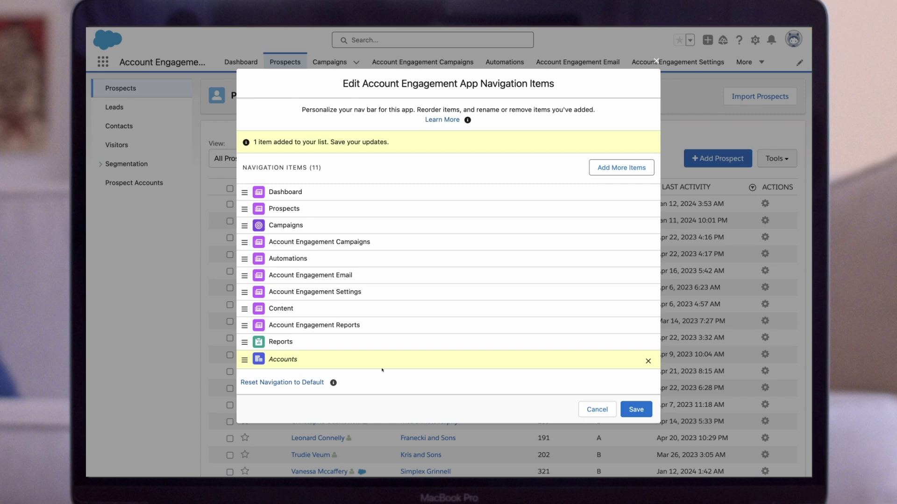
Step: Search 'dash' and add Marketing Dashboard to the navigation items
click(609, 175)
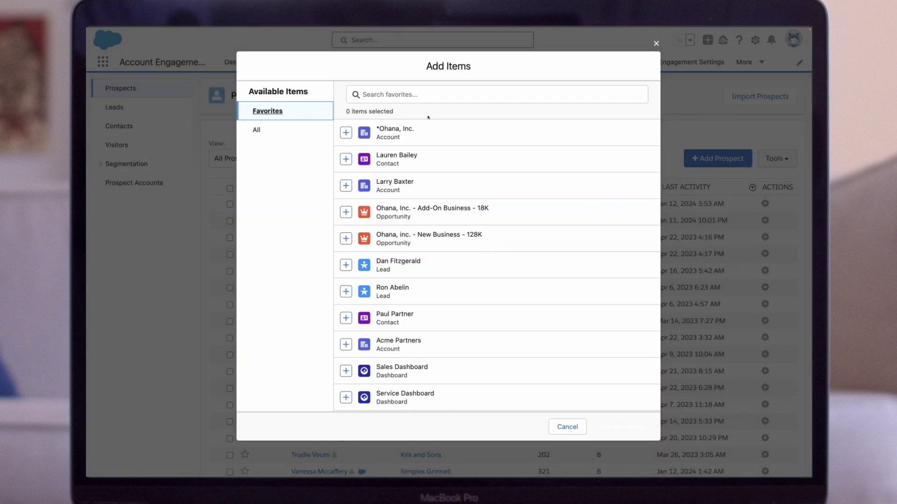
click(417, 95)
text(dash)
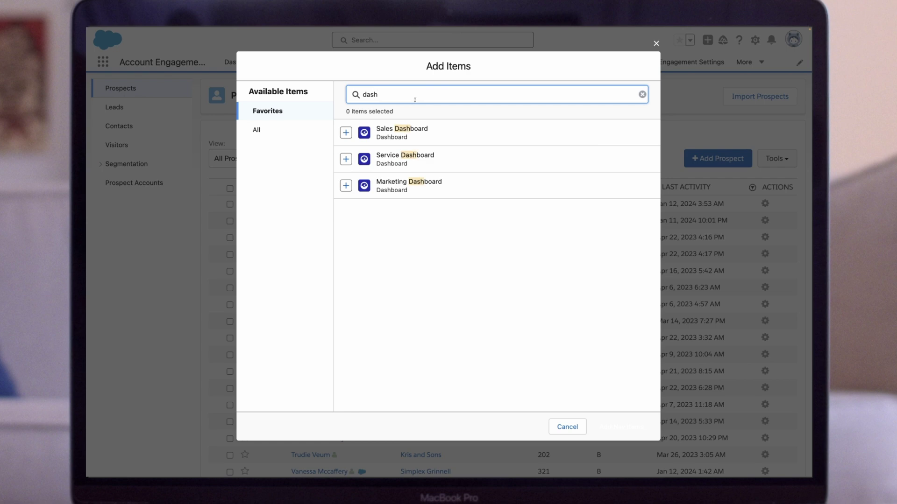
click(346, 185)
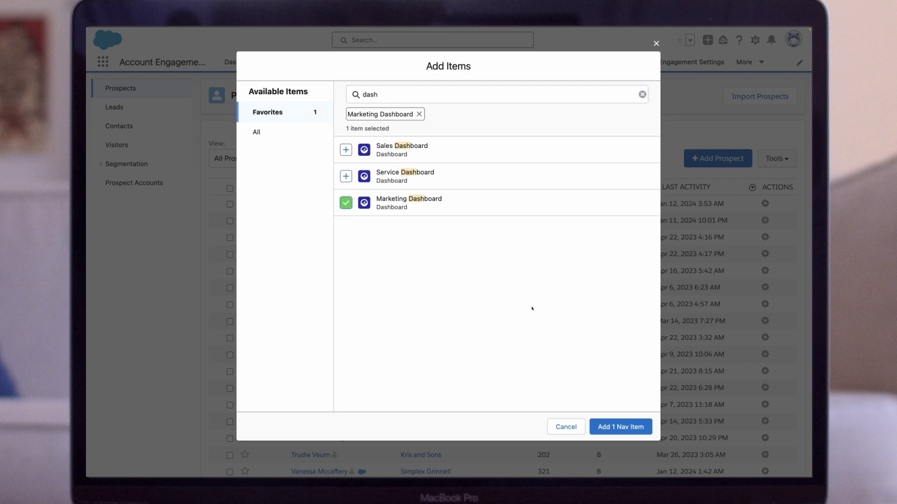
click(617, 427)
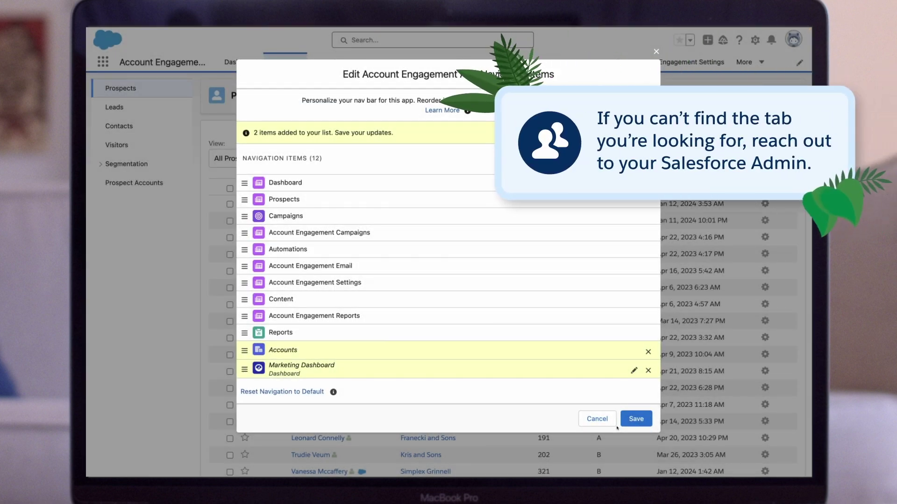